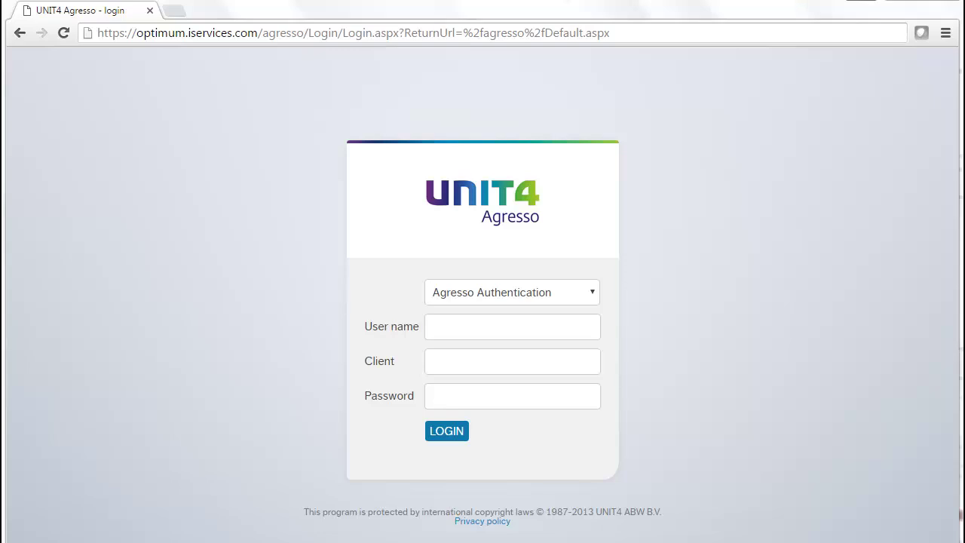
Log in to the Optimum training environment with the user name, client OP and password
left_click(449, 327)
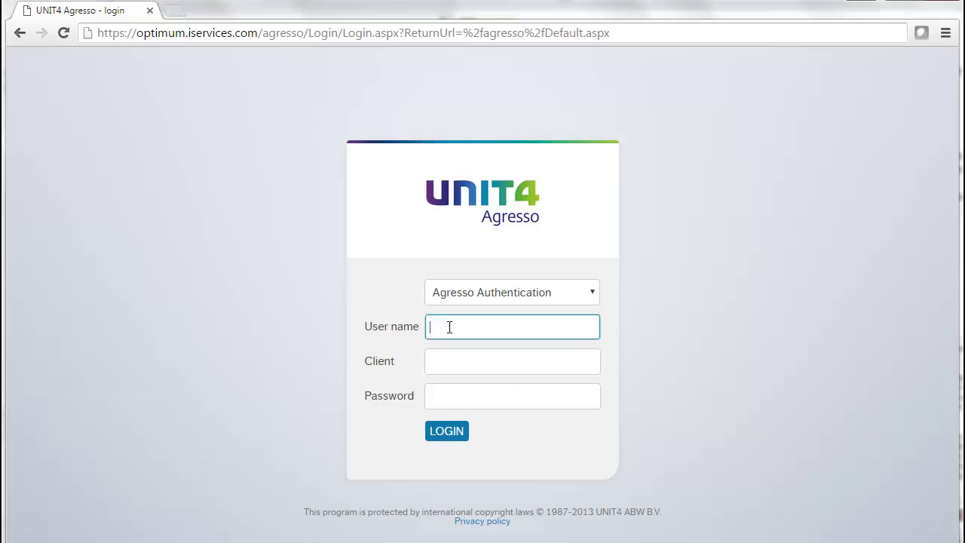
type("JODR")
key("Tab")
type("OP")
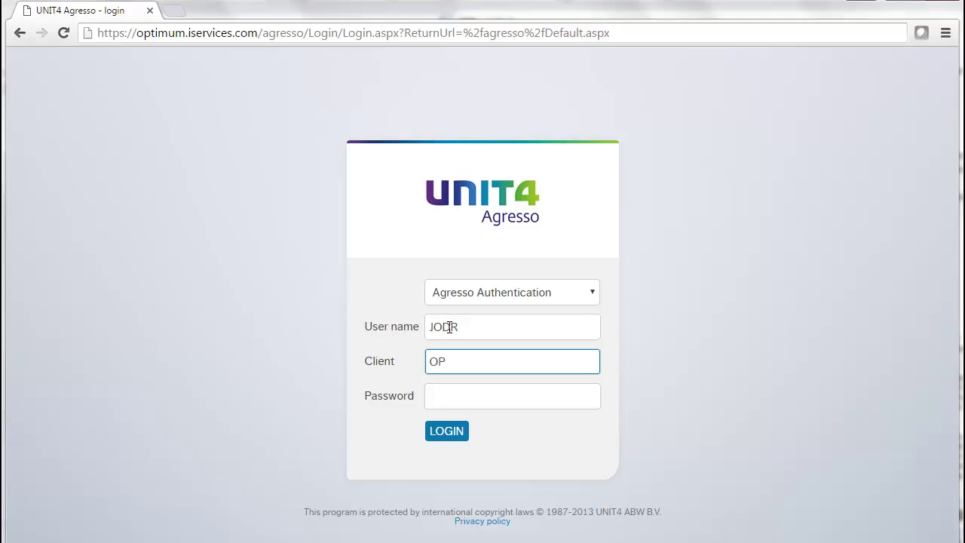
key("Tab")
type("•••••••")
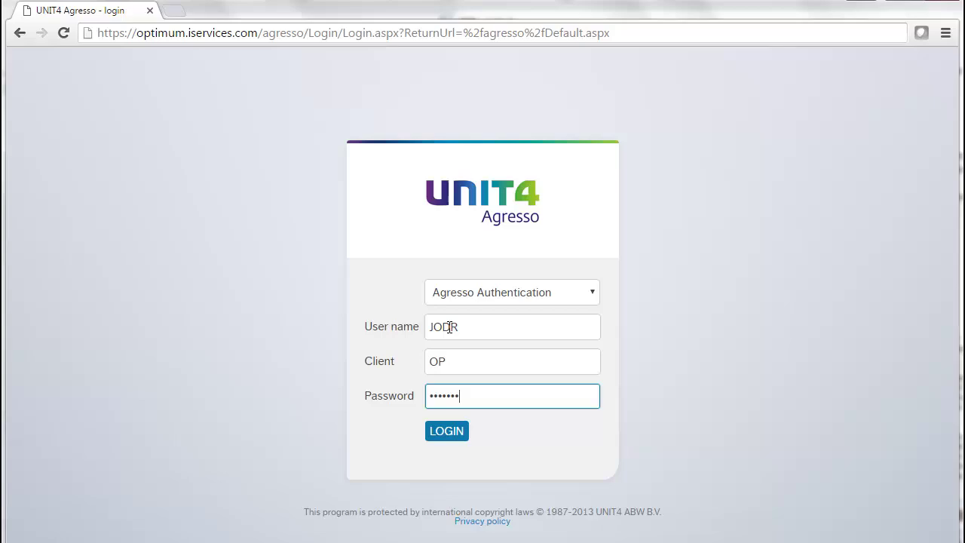
type("•")
left_click(459, 432)
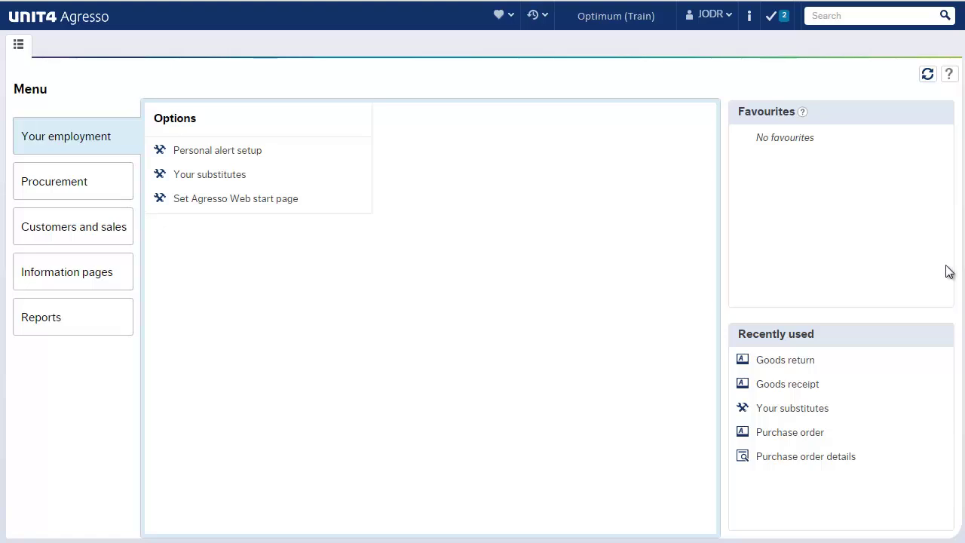
left_click(857, 16)
type("Requ")
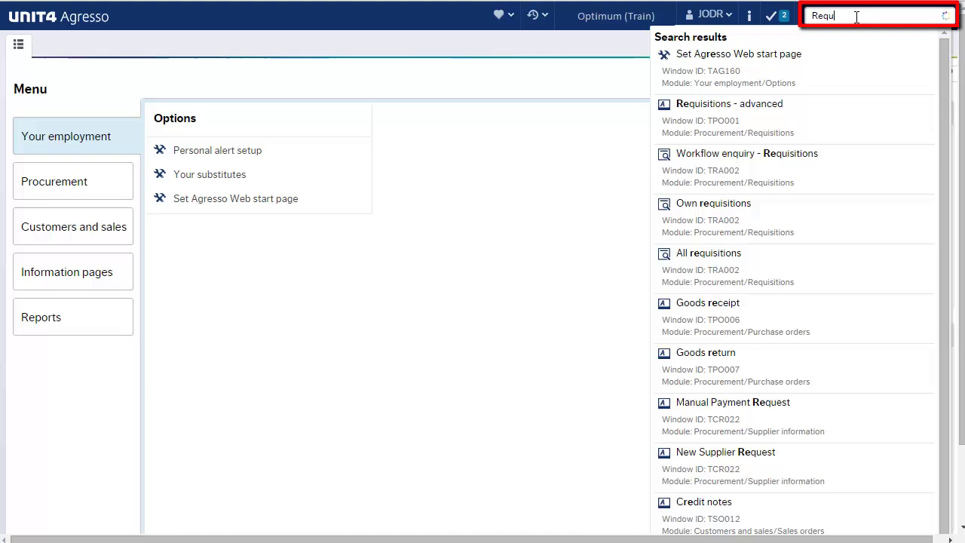
type("isition")
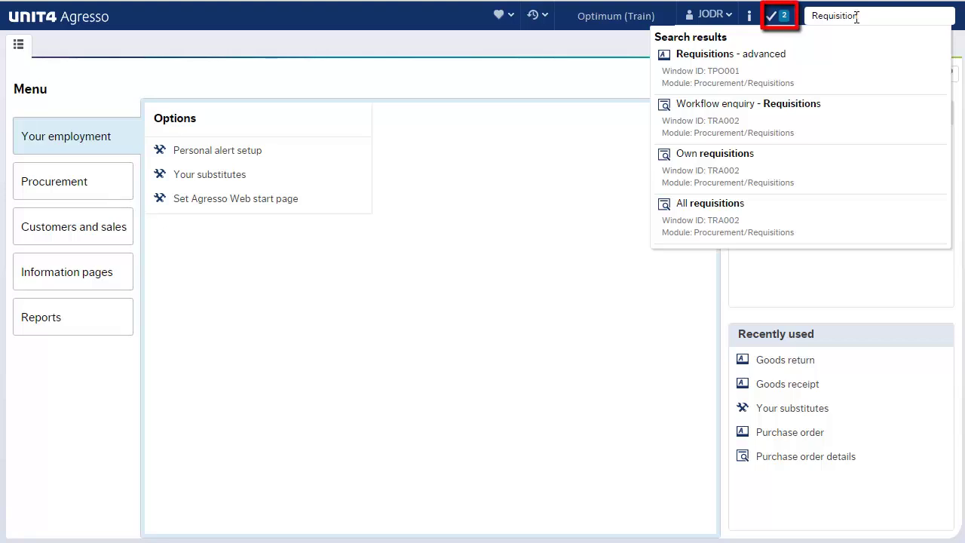
key("Escape")
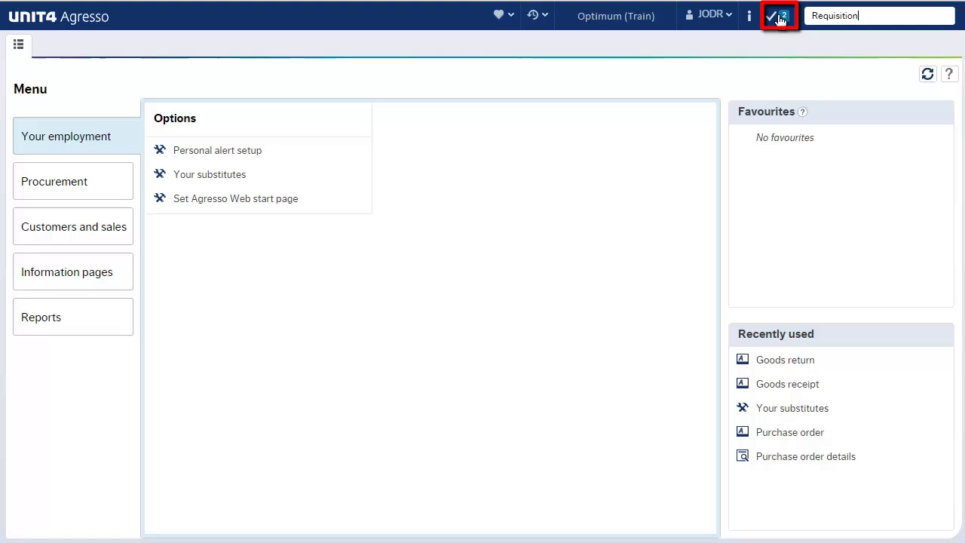
left_click(779, 20)
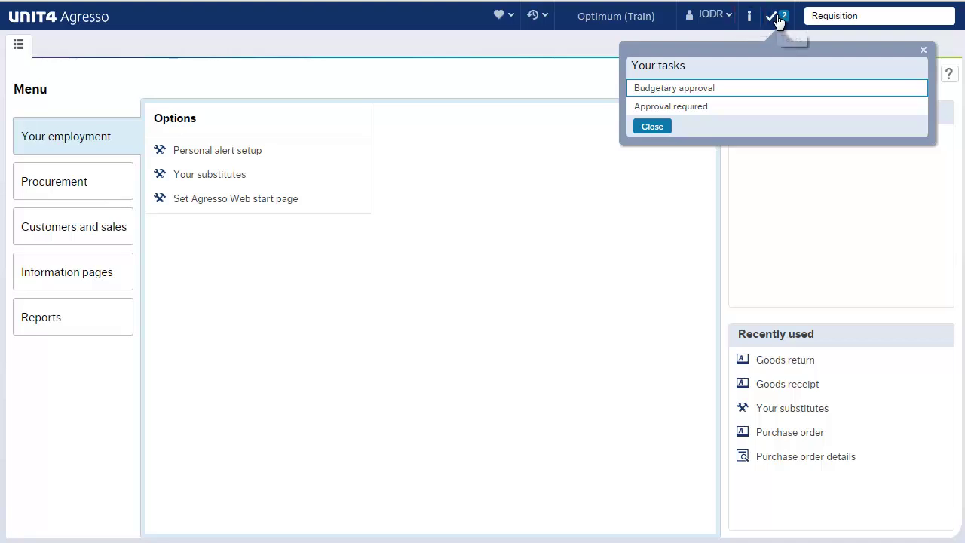
left_click(728, 15)
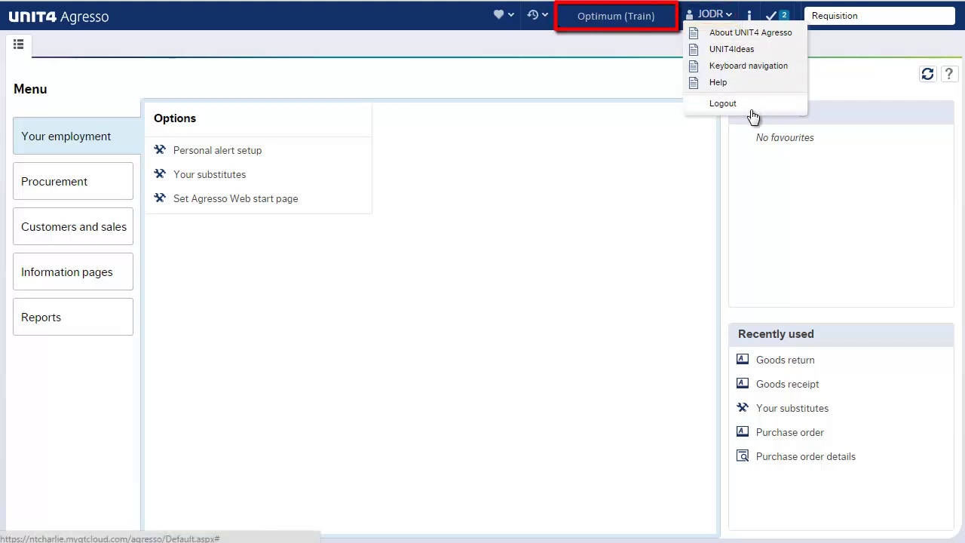
left_click(637, 26)
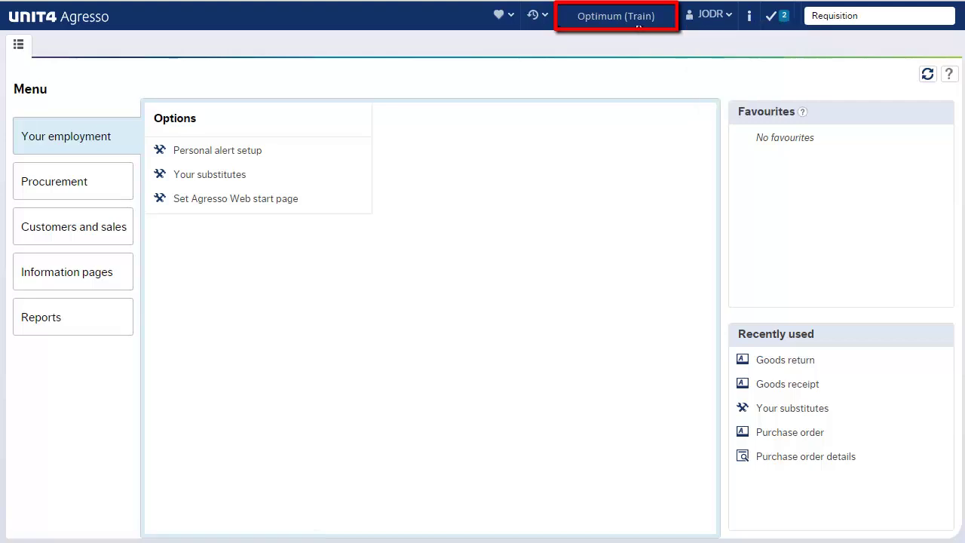
left_click(549, 20)
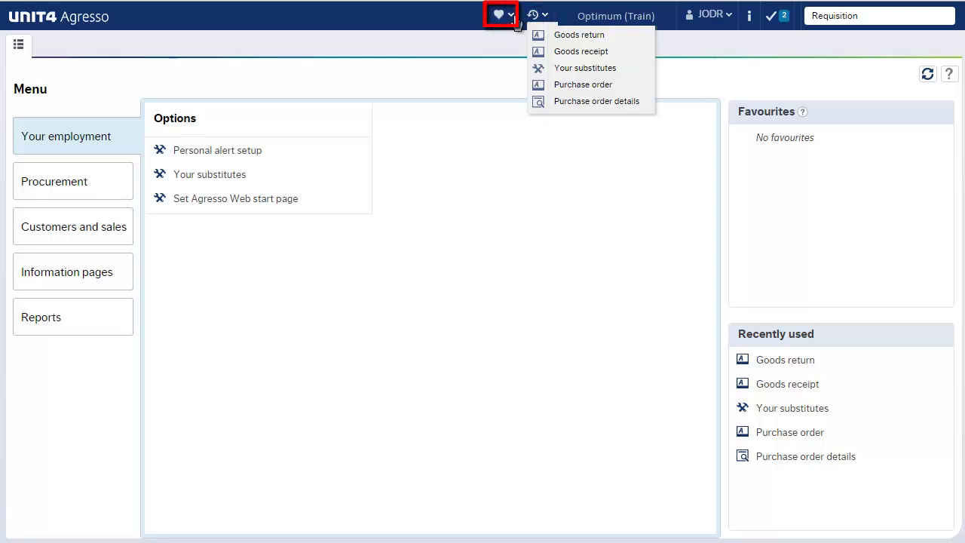
left_click(516, 18)
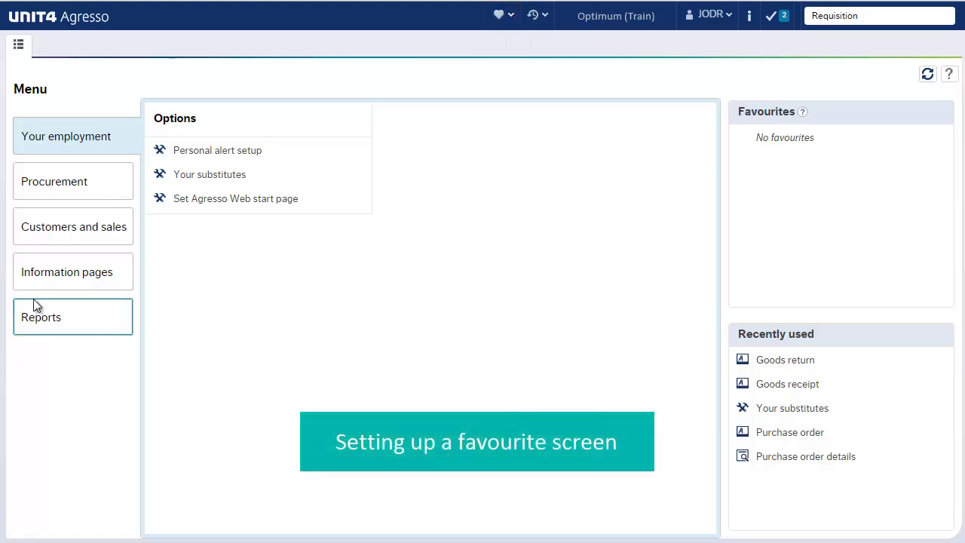
Mark Procurement's Requisitions - advanced screen as a favourite with the heart icon, then close its tab
left_click(106, 189)
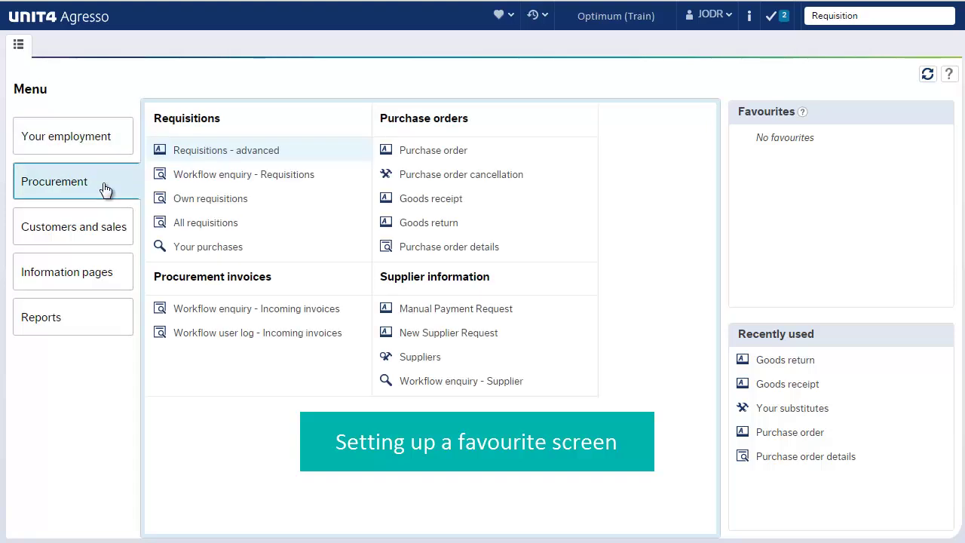
left_click(185, 151)
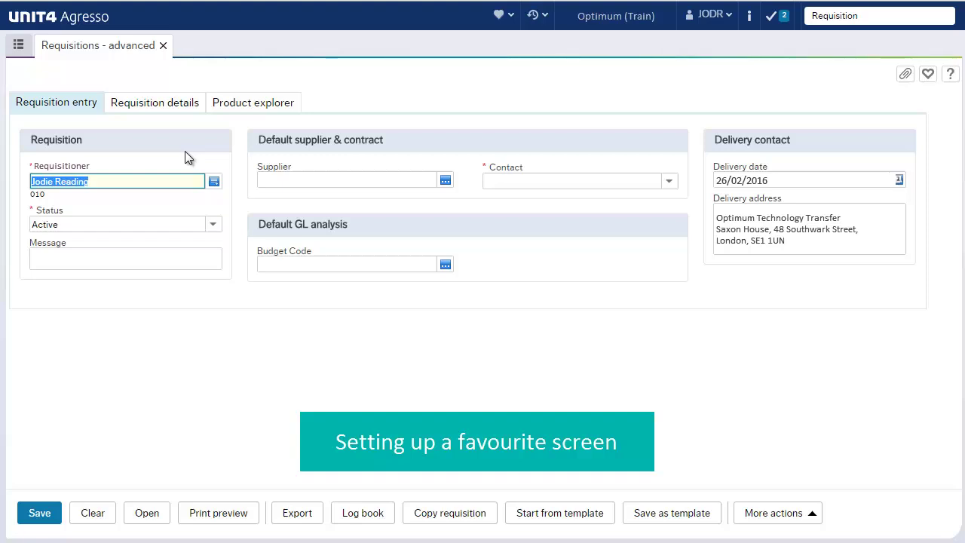
left_click(928, 76)
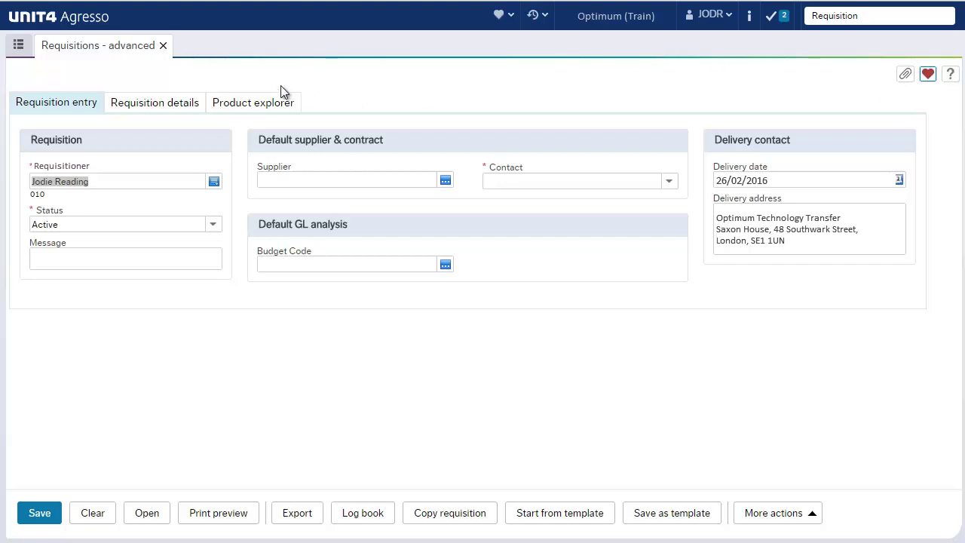
left_click(162, 46)
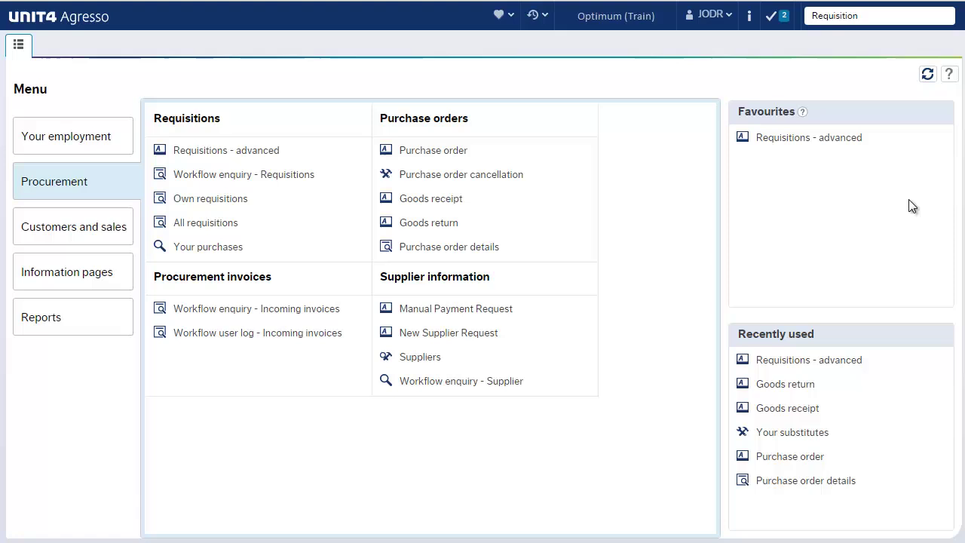
left_click(871, 143)
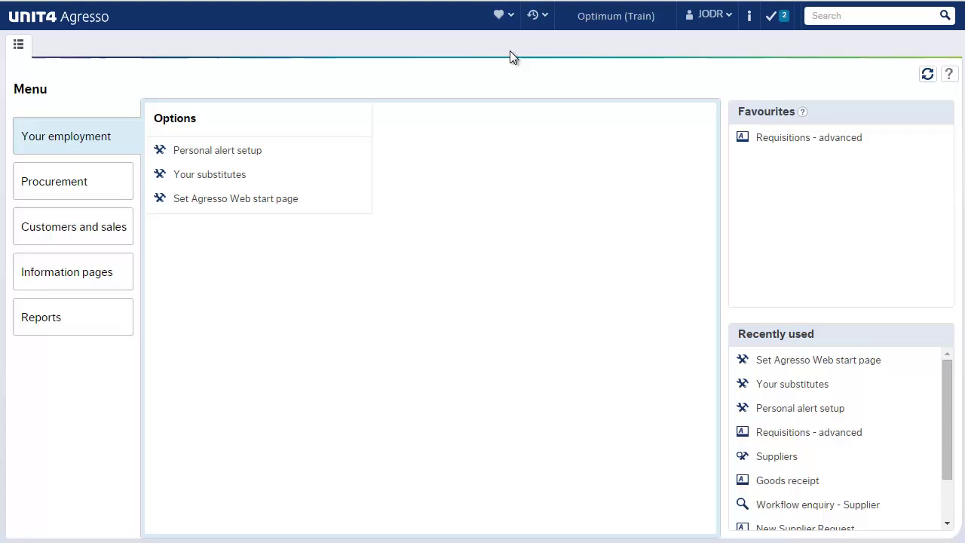
left_click(512, 19)
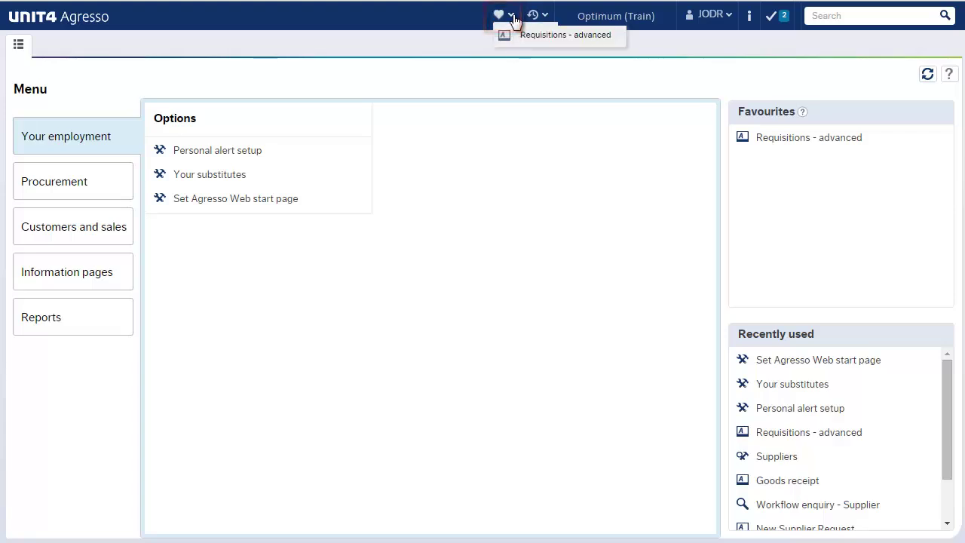
left_click(533, 38)
type("Requisition")
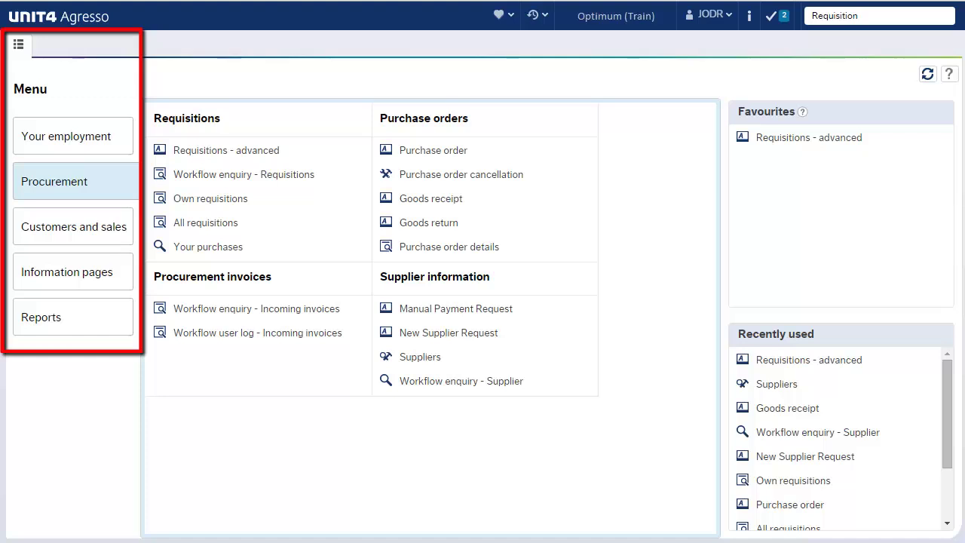
Open Requisitions - advanced and Suppliers together, switch between their tabs, then close Suppliers
left_click(209, 159)
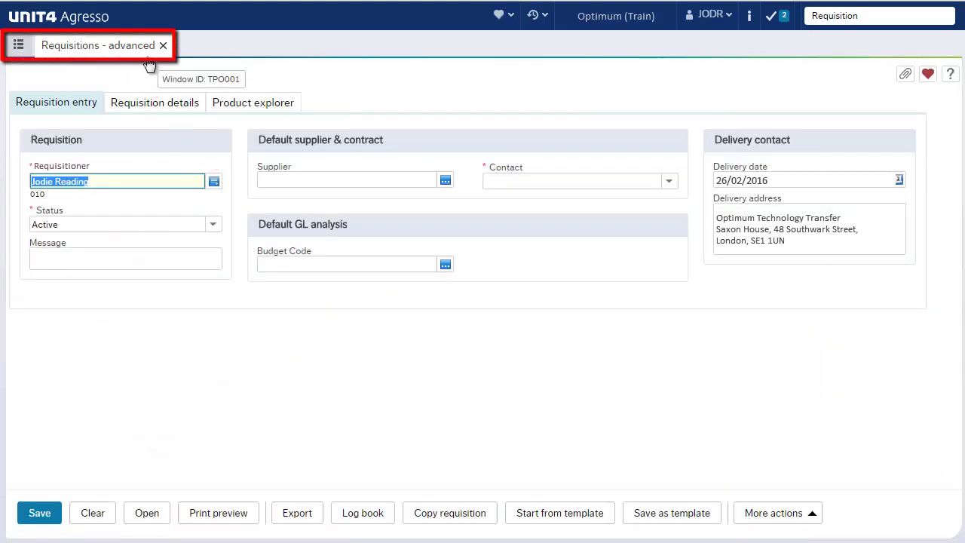
left_click(18, 46)
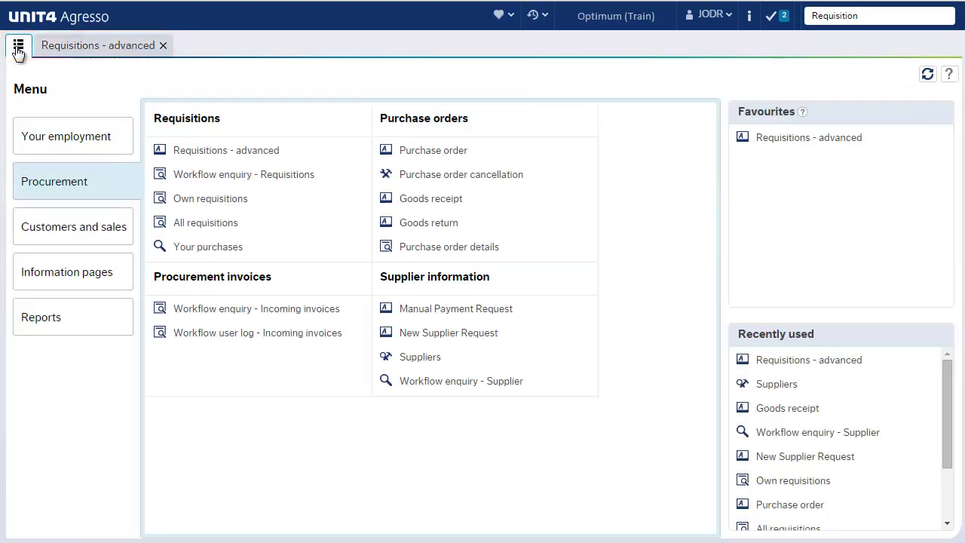
left_click(419, 357)
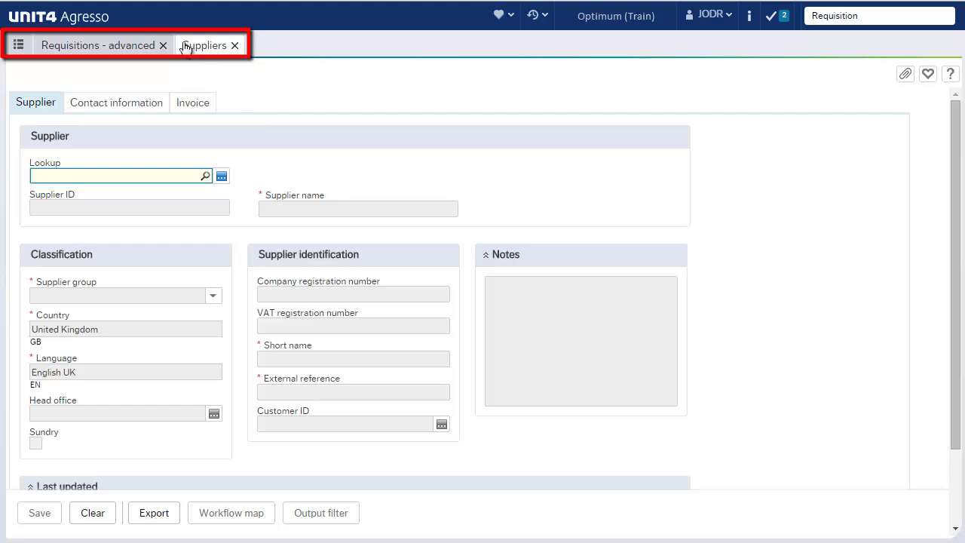
left_click(136, 46)
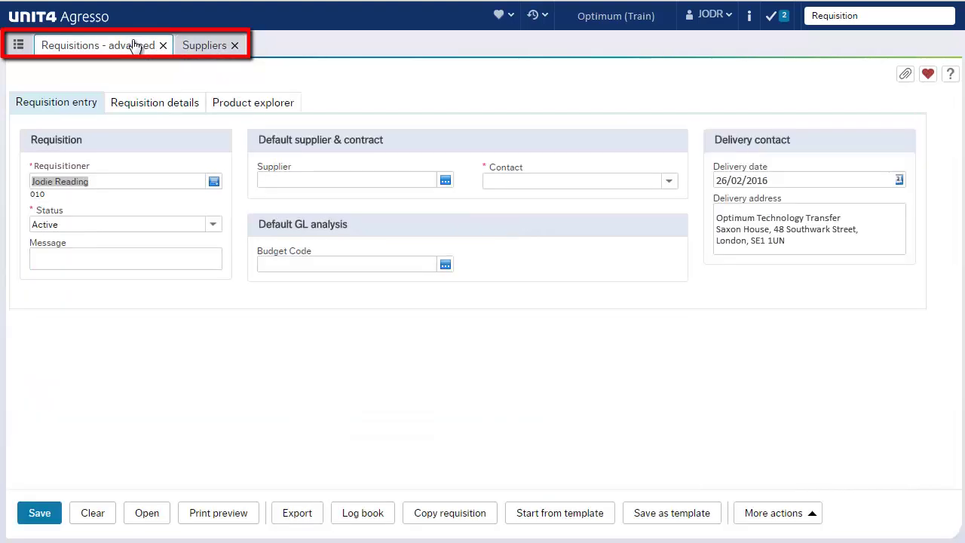
left_click(202, 45)
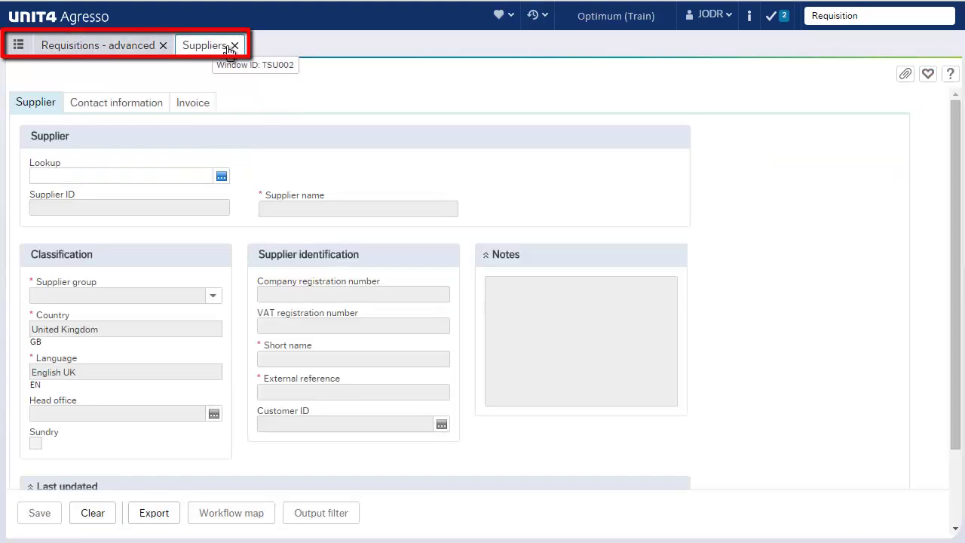
left_click(235, 45)
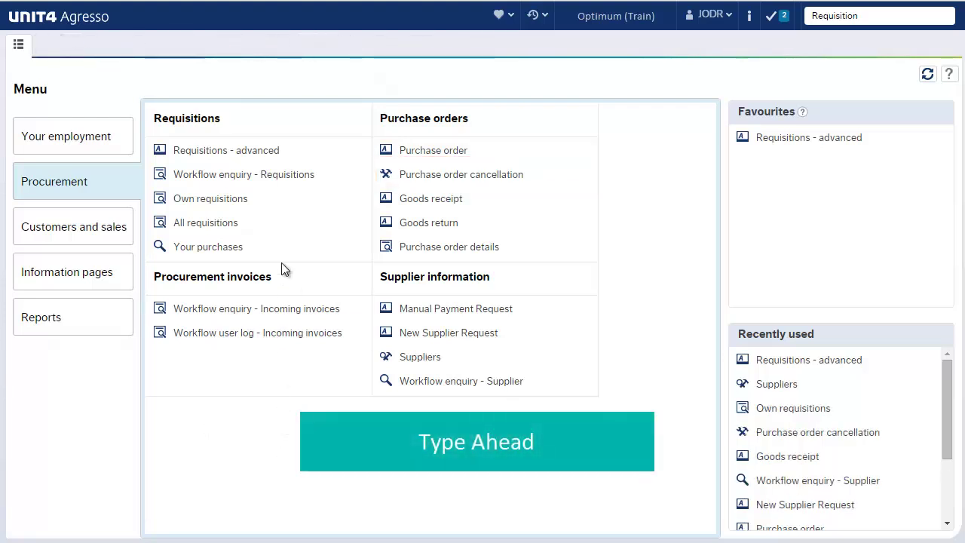
On Requisitions - advanced, set supplier Unit 4 Business Software Ltd by typing 'Unit', and contact ORDERING
left_click(272, 151)
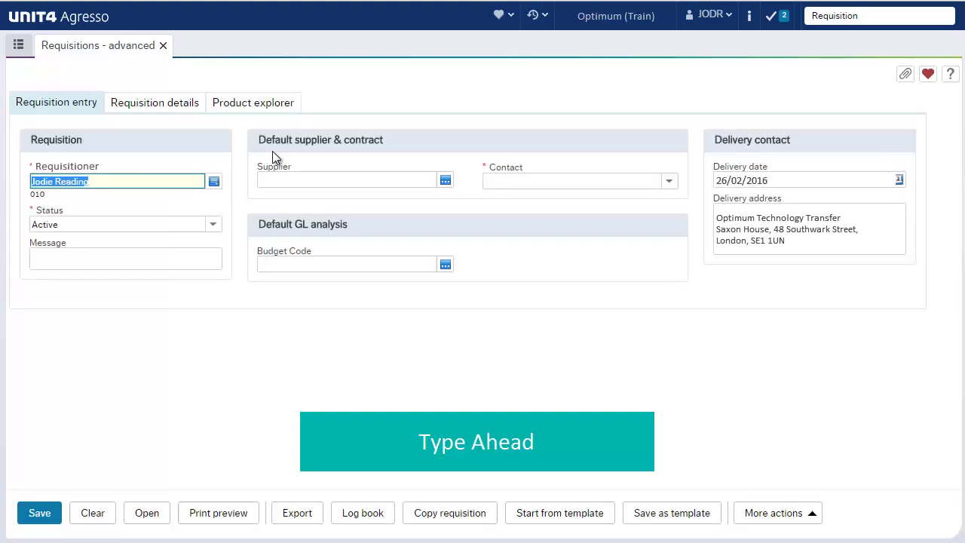
key("Tab")
key("Tab")
key("Tab")
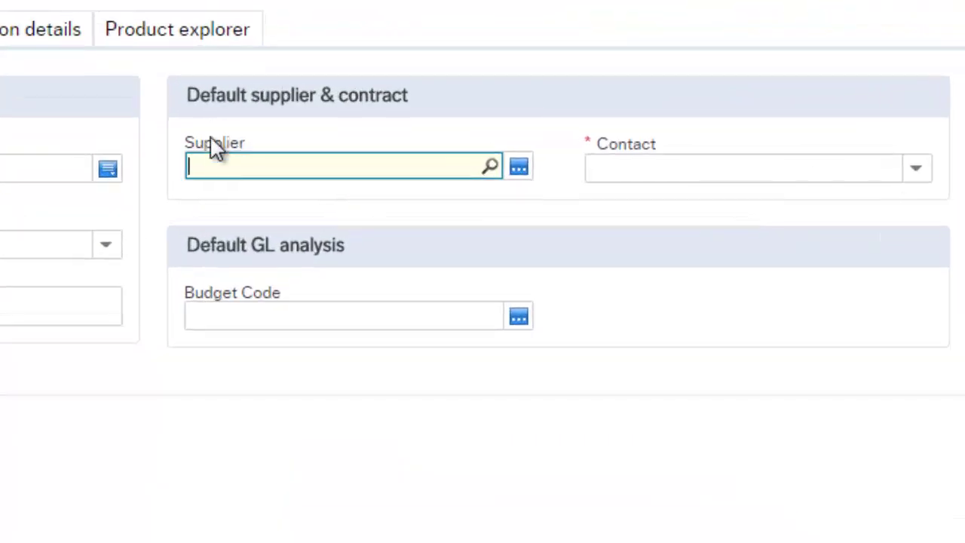
type("U")
type("nit")
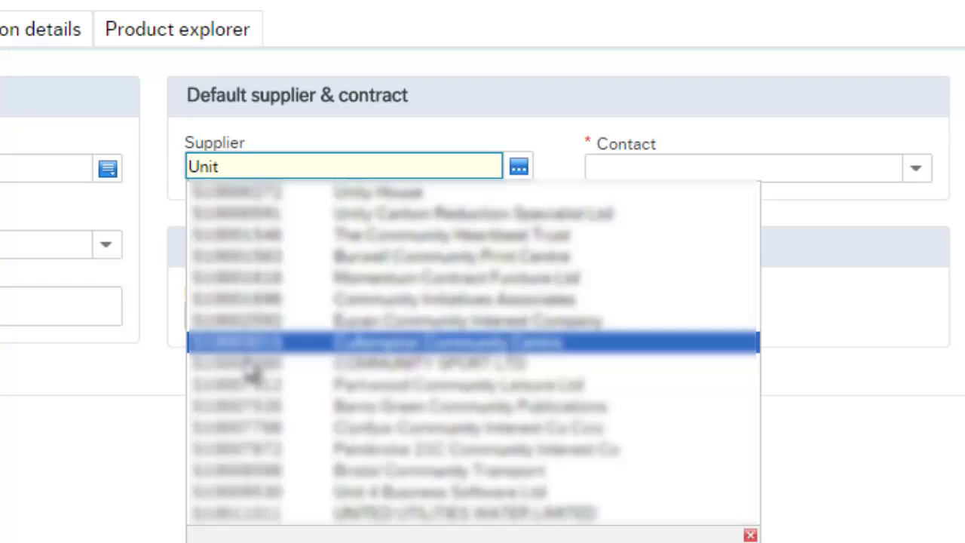
left_click(255, 491)
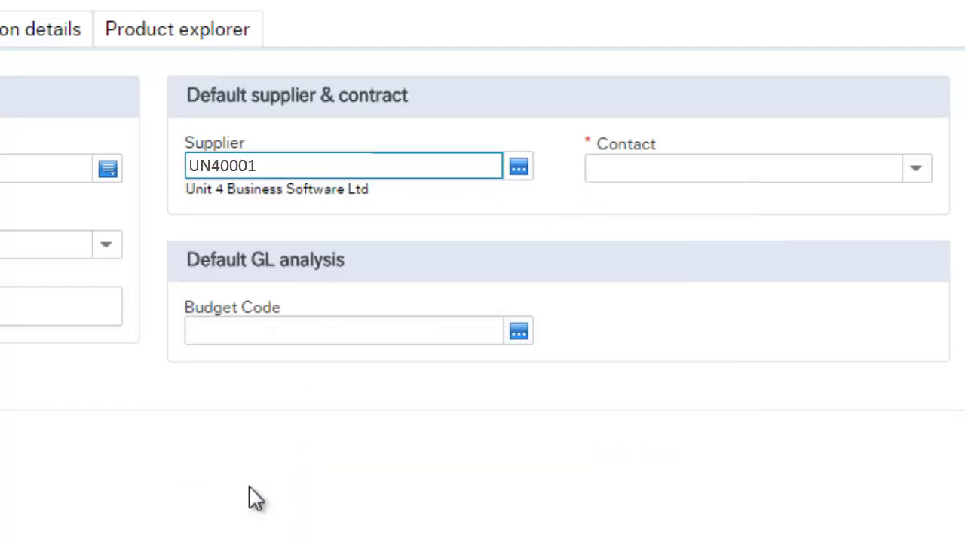
key("Tab")
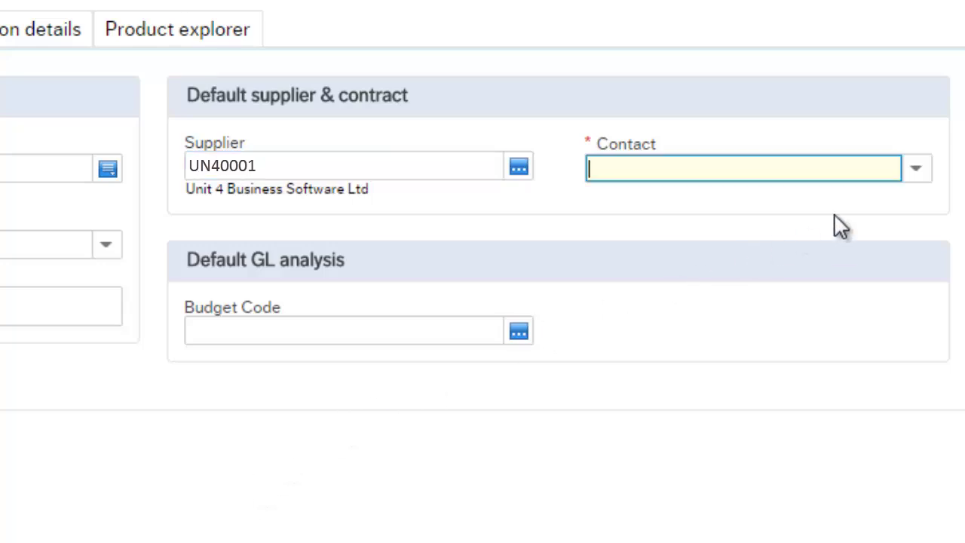
left_click(915, 169)
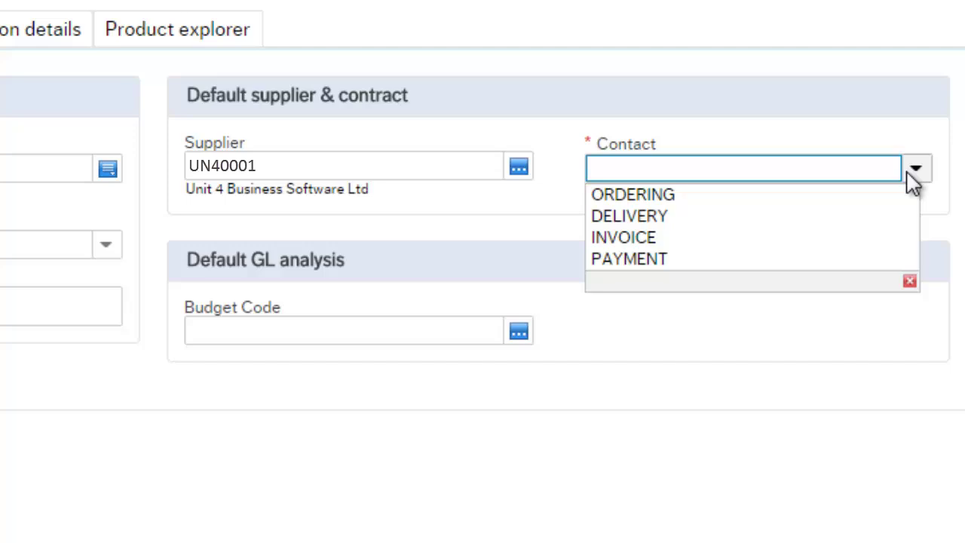
left_click(890, 200)
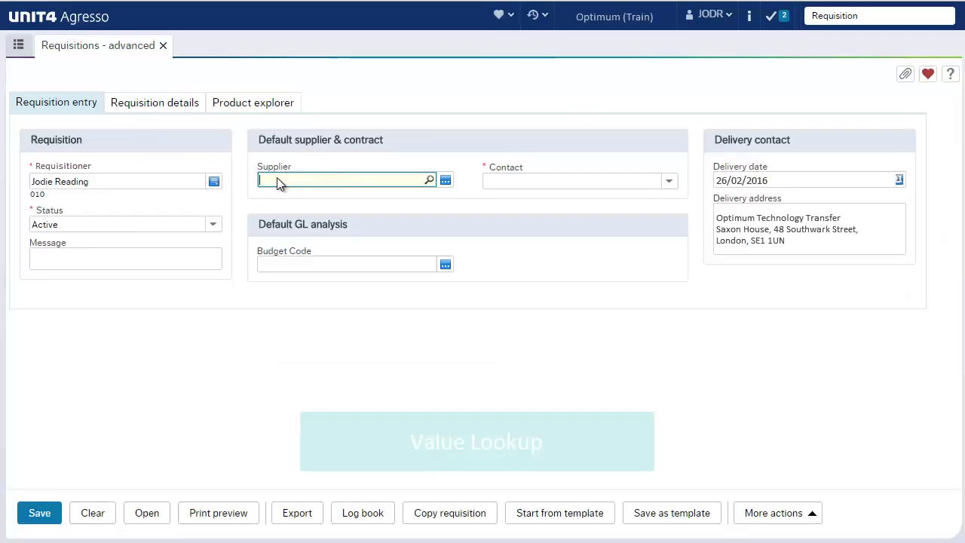
Search the supplier value lookup for 'Unit 4', then start clearing the search criteria text
left_click(446, 181)
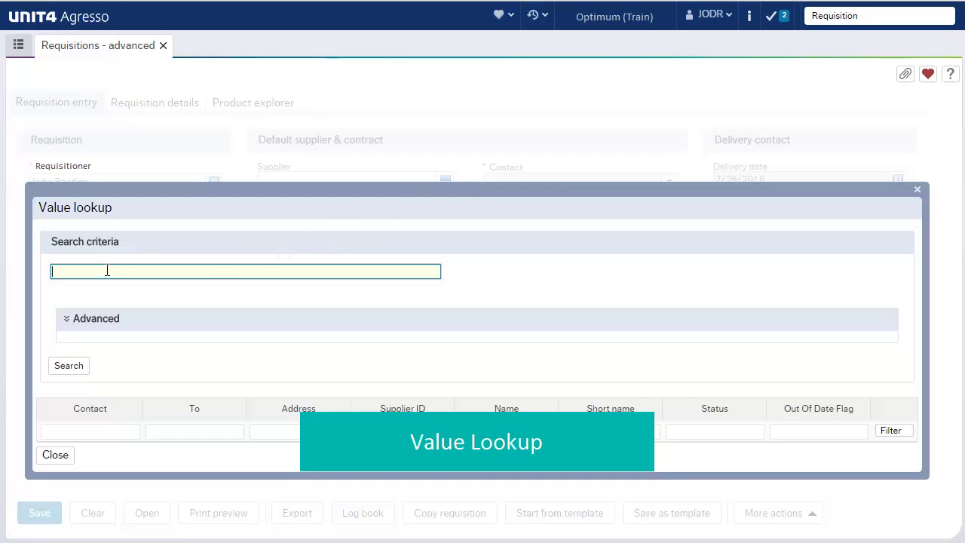
type("Unit ")
type("4")
left_click_drag(173, 187, 181, 108)
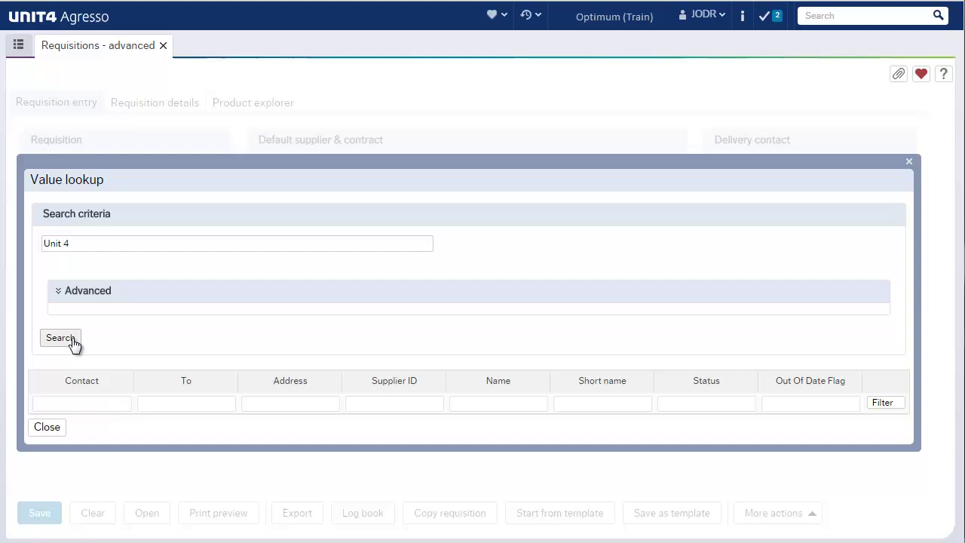
left_click(73, 341)
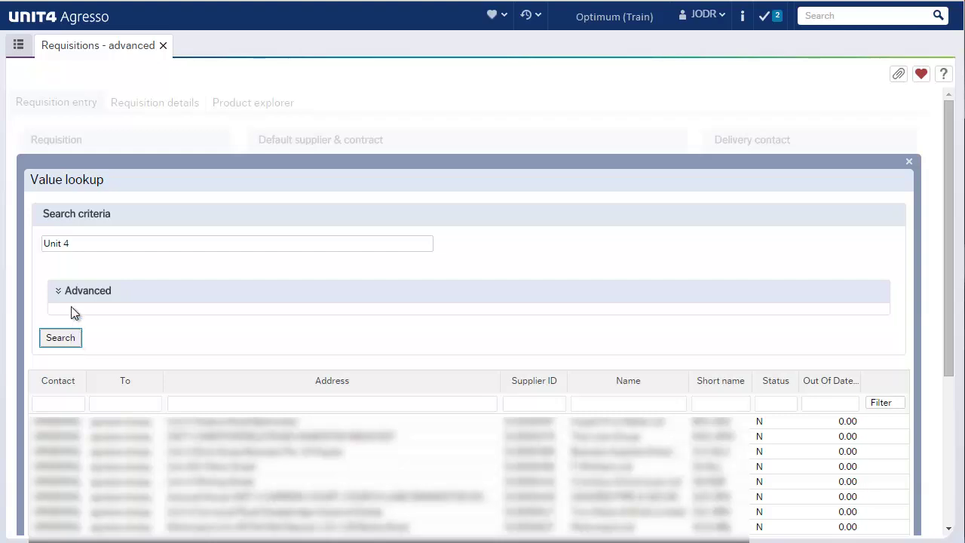
left_click(79, 244)
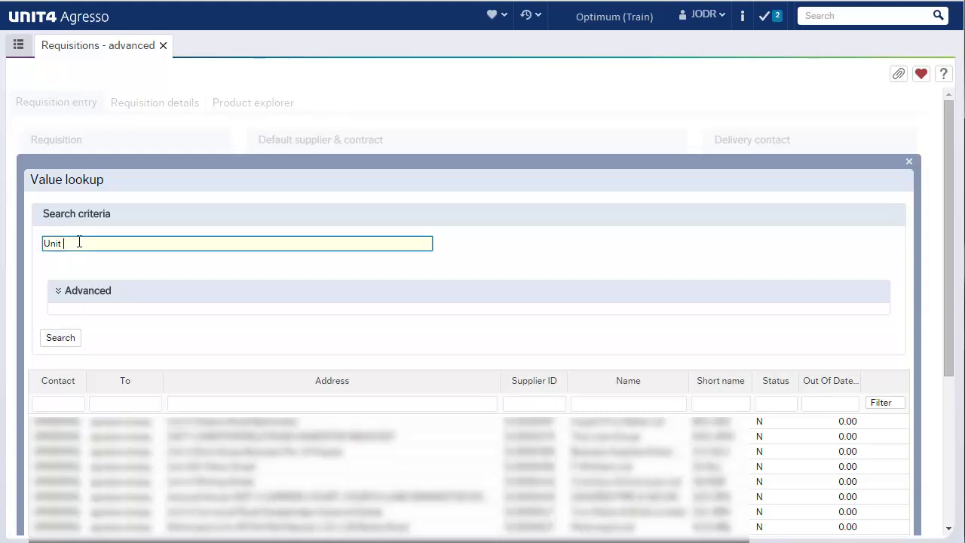
key("BackSpace")
key("BackSpace")
key("BackSpace")
Narrow the lookup with advanced Name criterion Unit 4* and take supplier UN40001 from the ORDERING row
left_click(59, 291)
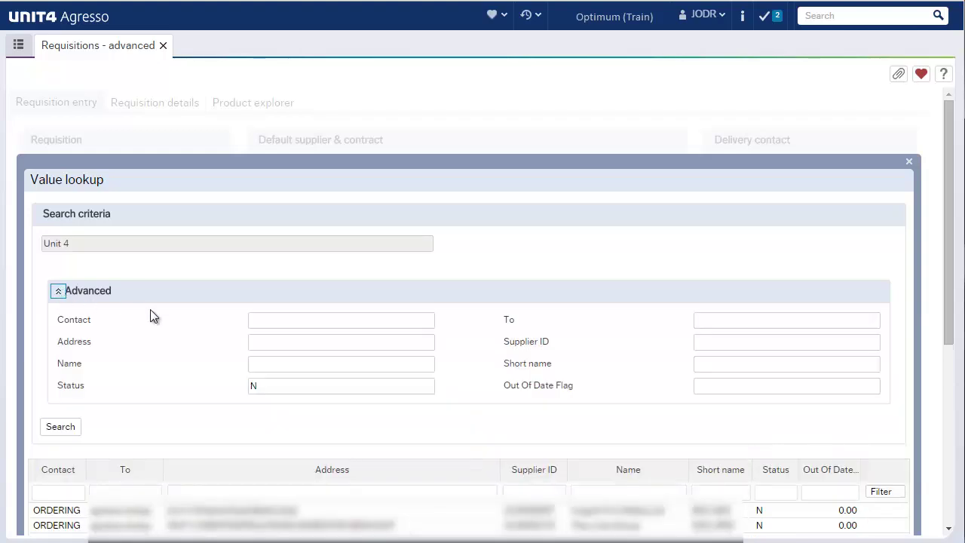
left_click(260, 360)
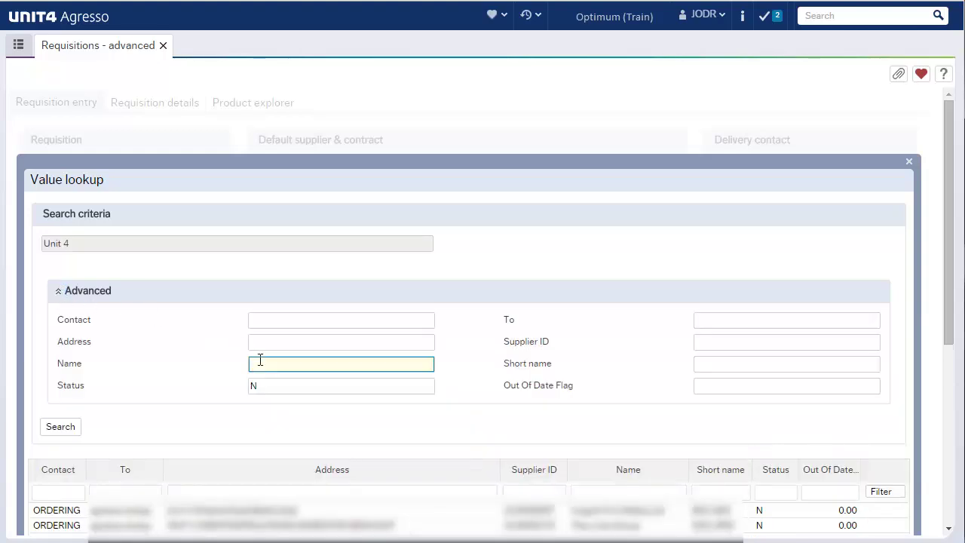
type("Unit 4*")
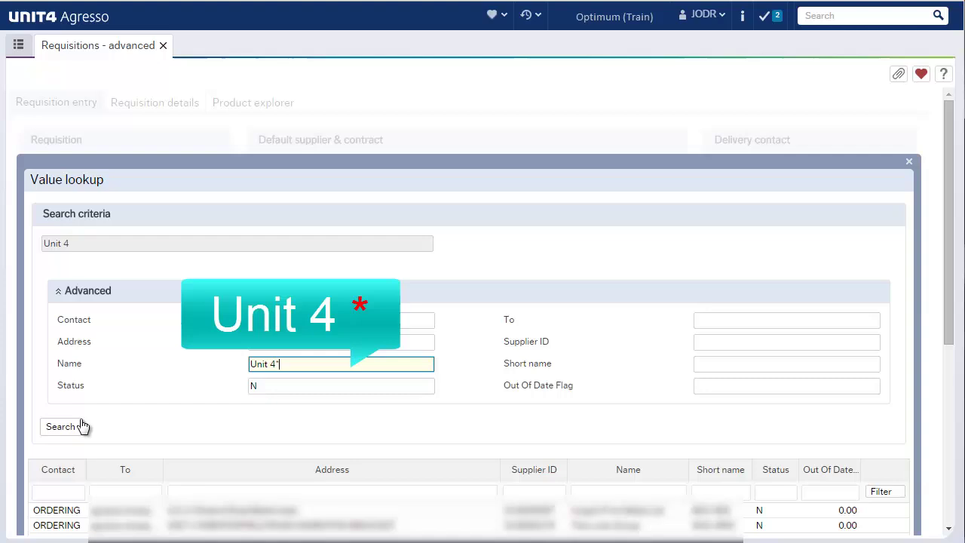
left_click(60, 427)
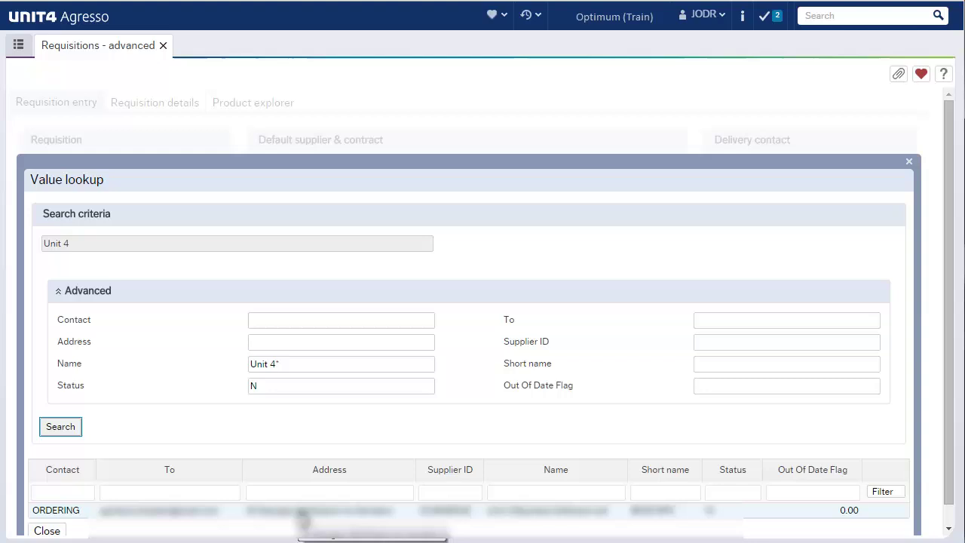
left_click(300, 511)
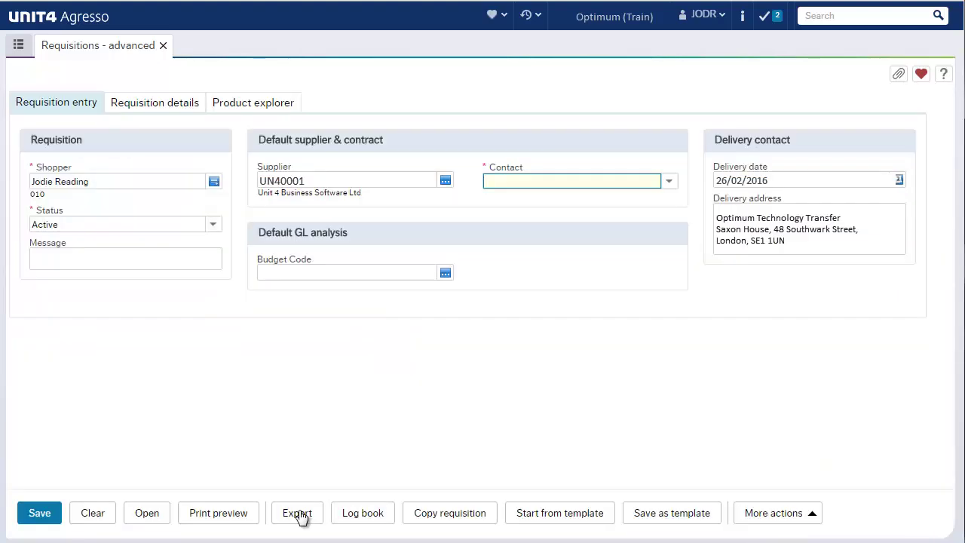